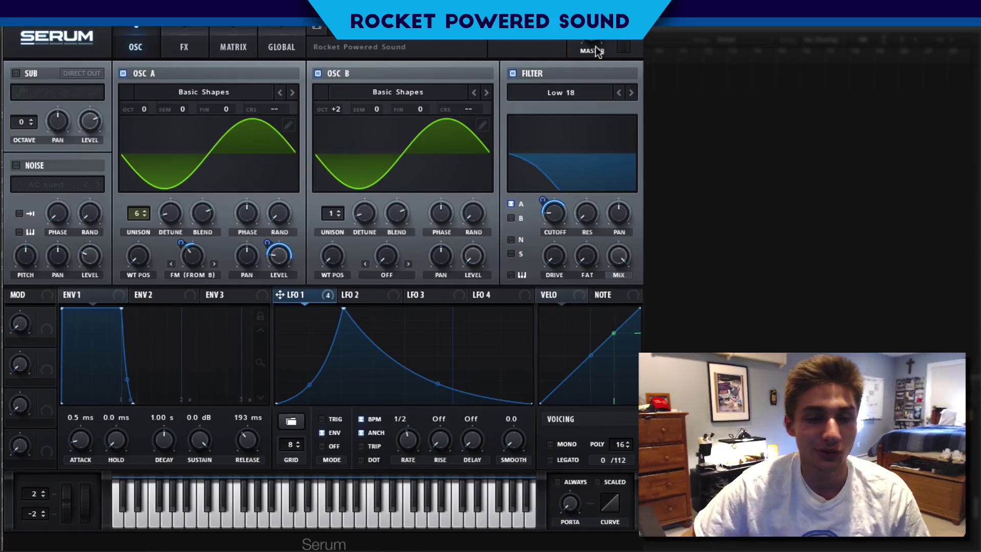
Step: Load Init Preset from the main menu so oscillator A plays a plain saw
left_click(558, 41)
left_click(590, 92)
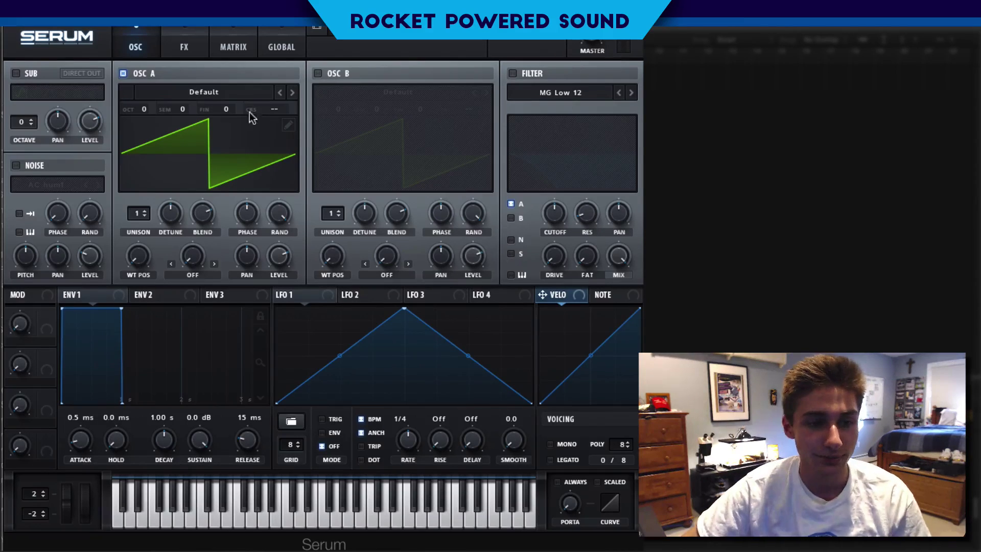
Step: Load the Basic Shapes sine wavetable into oscillator A
left_click(205, 94)
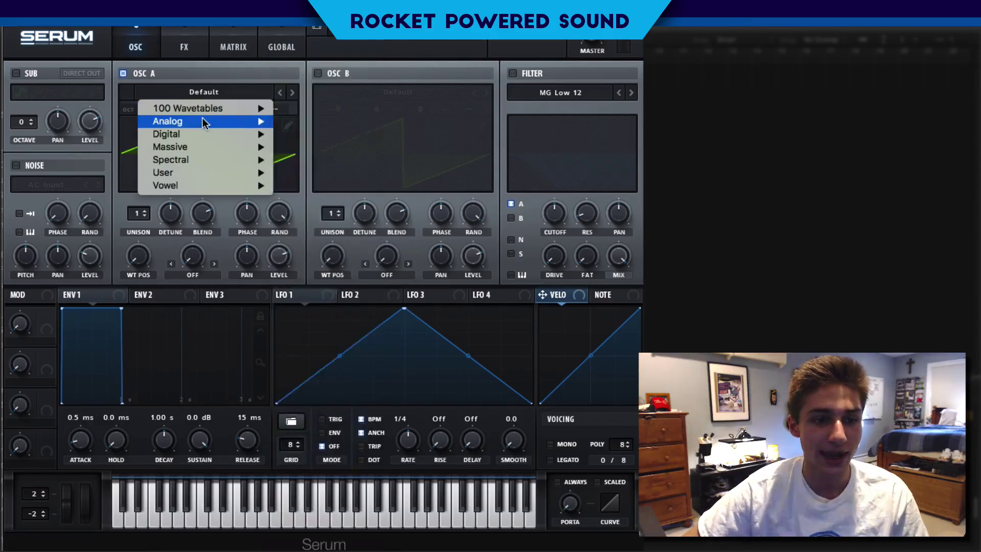
mouse_move(202, 121)
left_click(357, 181)
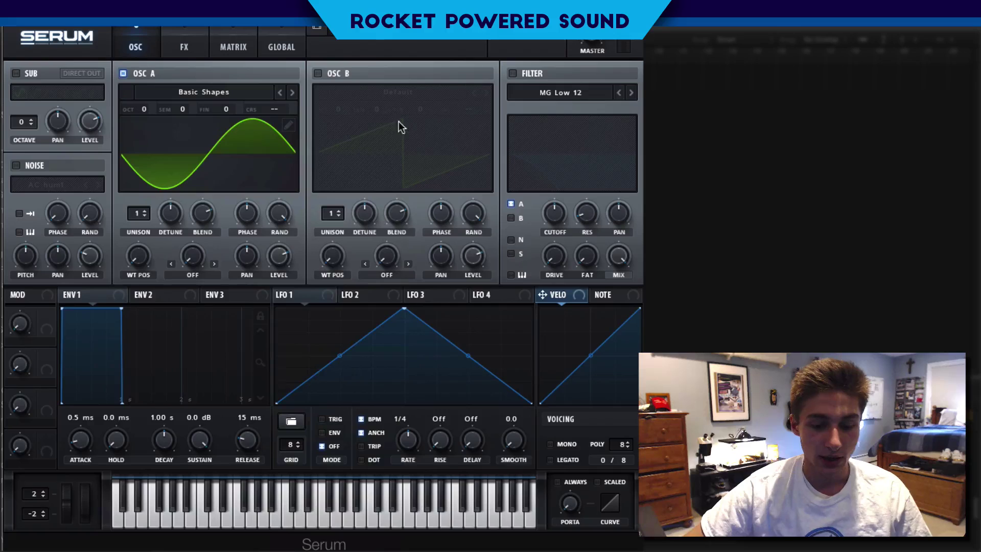
Step: Enable oscillator B and set oscillator A's warp to FM (from B) at about 34%
left_click(317, 74)
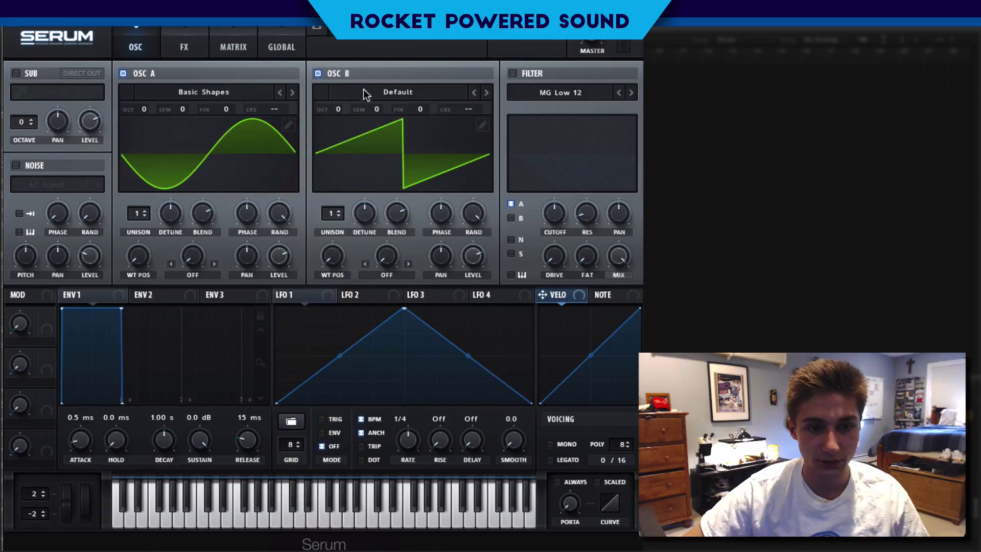
left_click(198, 275)
key("Return")
left_click_drag(198, 258, 223, 191)
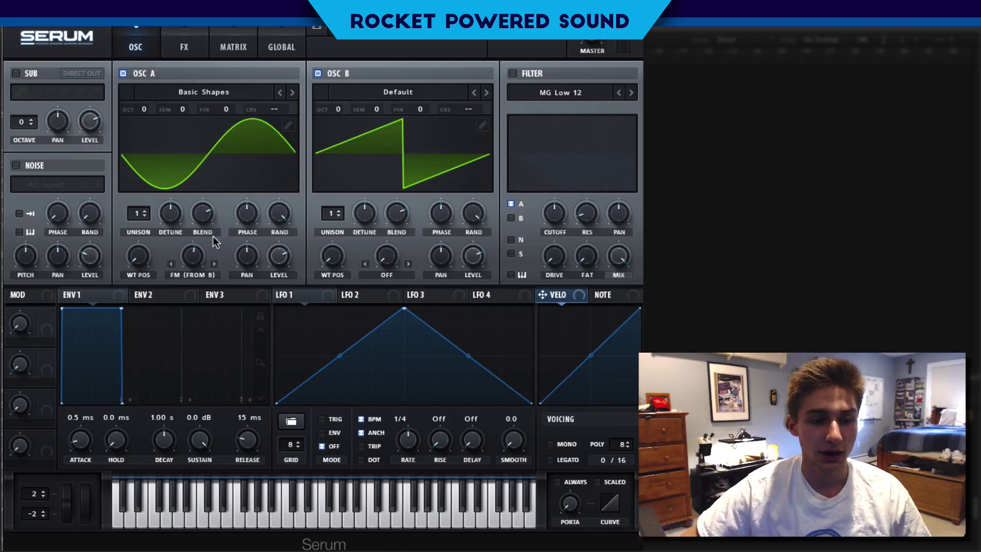
Step: Reset and set oscillator A's FM from B to 43%, and lower oscillator B's level to 3%
double_click(192, 263)
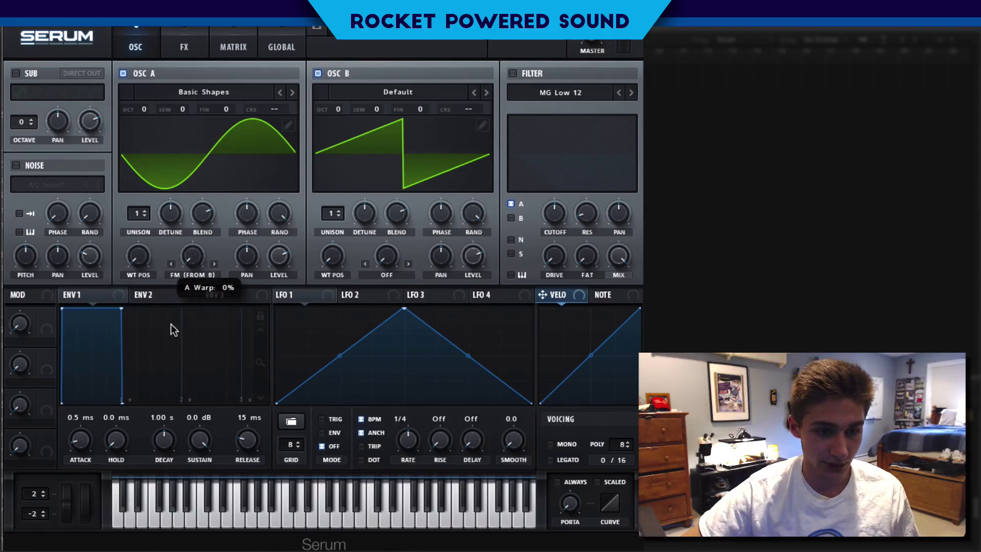
left_click_drag(171, 330, 183, 231)
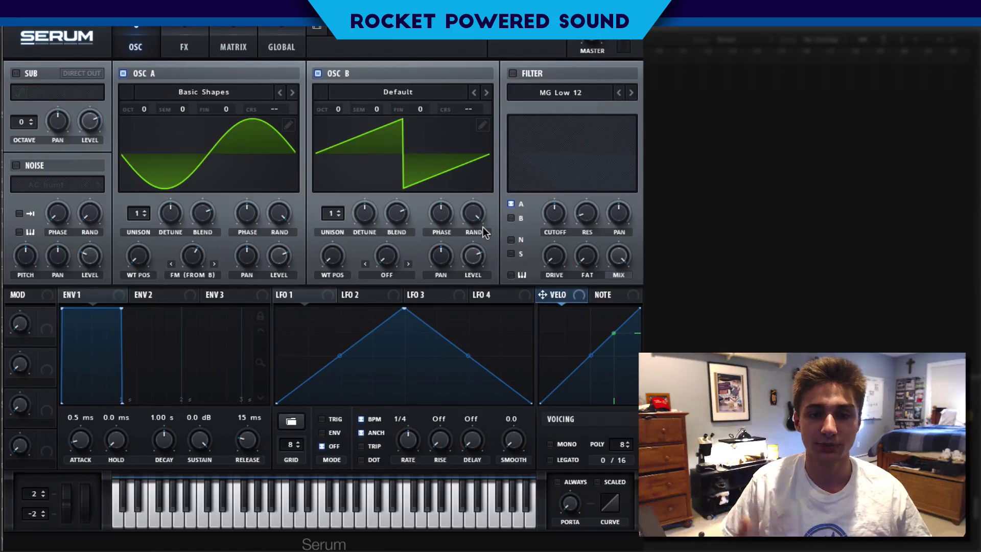
left_click_drag(472, 255, 429, 347)
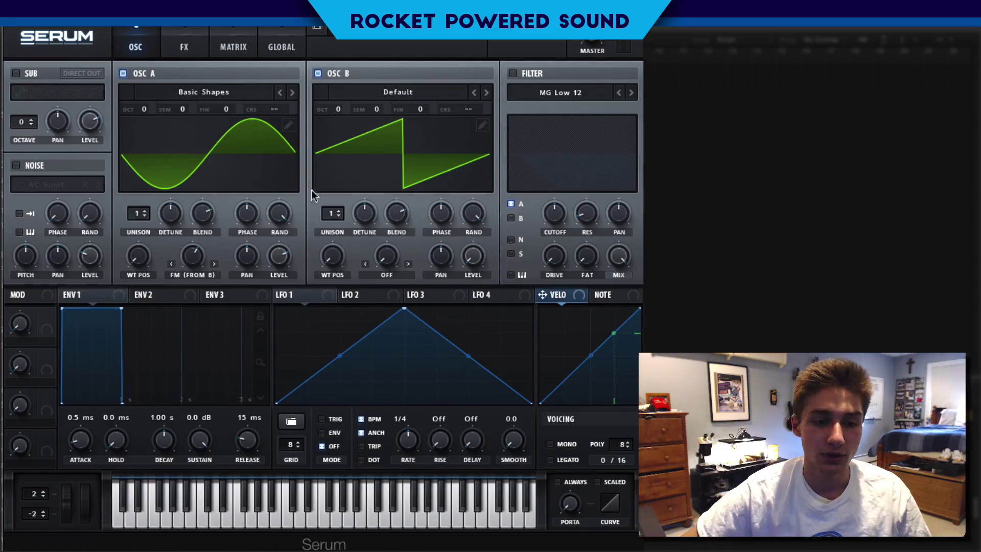
Step: Load the Basic Shapes sine wavetable into oscillator B
left_click(377, 96)
mouse_move(376, 122)
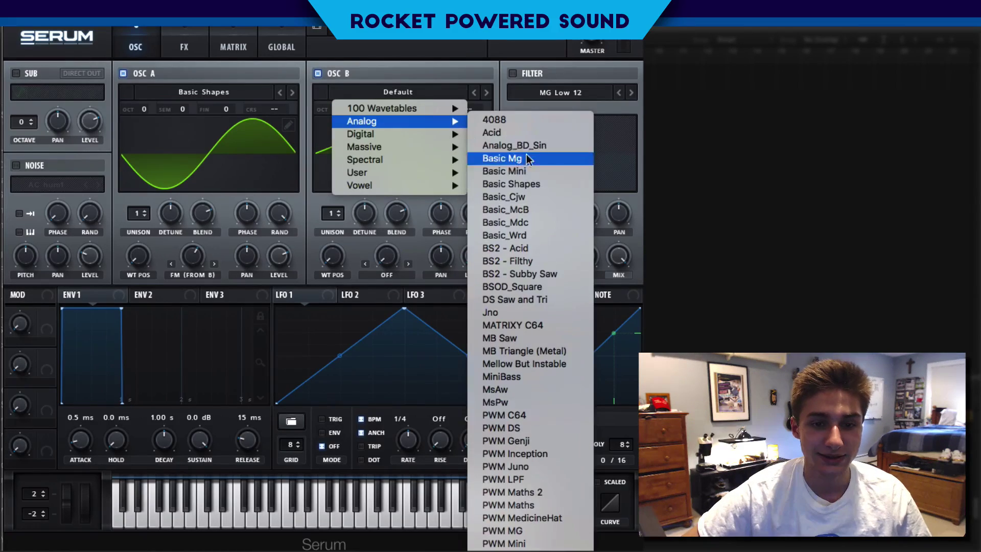
left_click(539, 184)
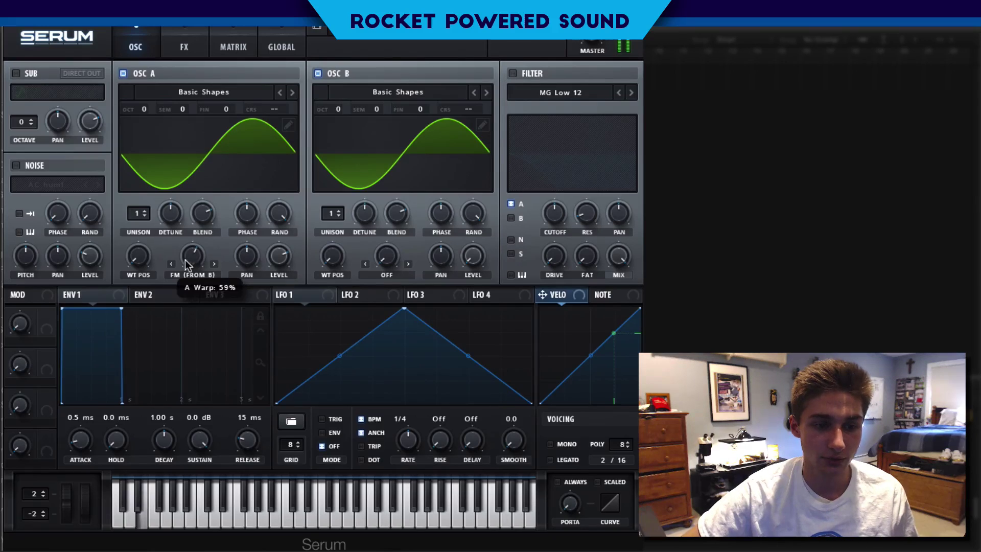
Step: Assign LFO 1 to modulate oscillator A's FM from B amount
scroll(182, 241, "up", 1)
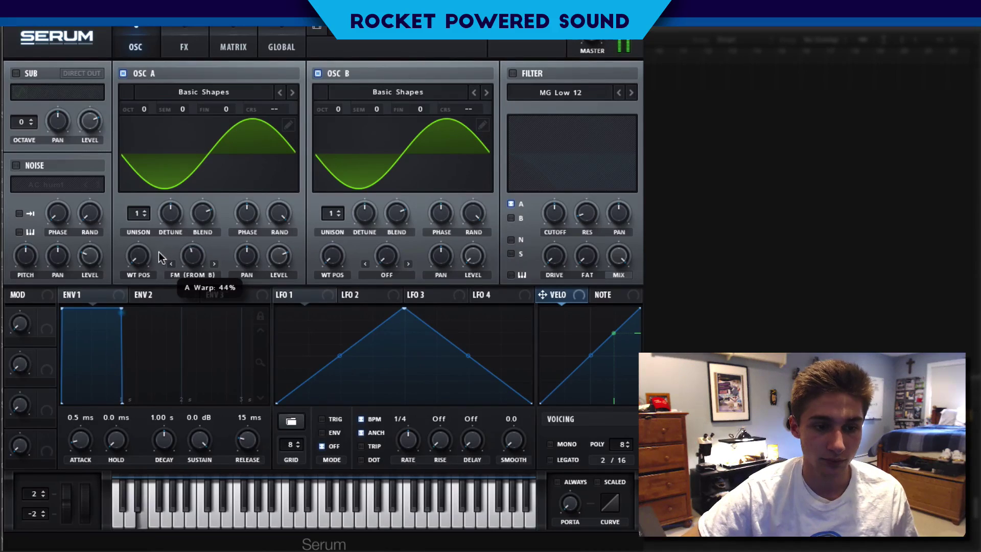
left_click_drag(280, 295, 209, 258)
left_click_drag(316, 295, 149, 252)
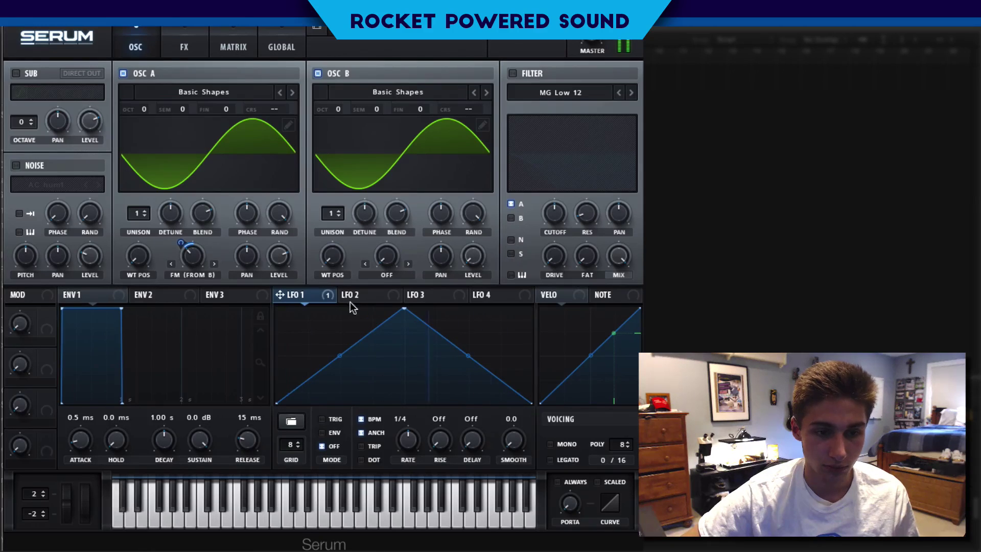
Step: Reshape LFO 1 into a curved fast-rise, slow-fall at 1/2 rate, and lengthen Env 1 release
left_click_drag(403, 308, 341, 308)
left_click_drag(308, 355, 308, 373)
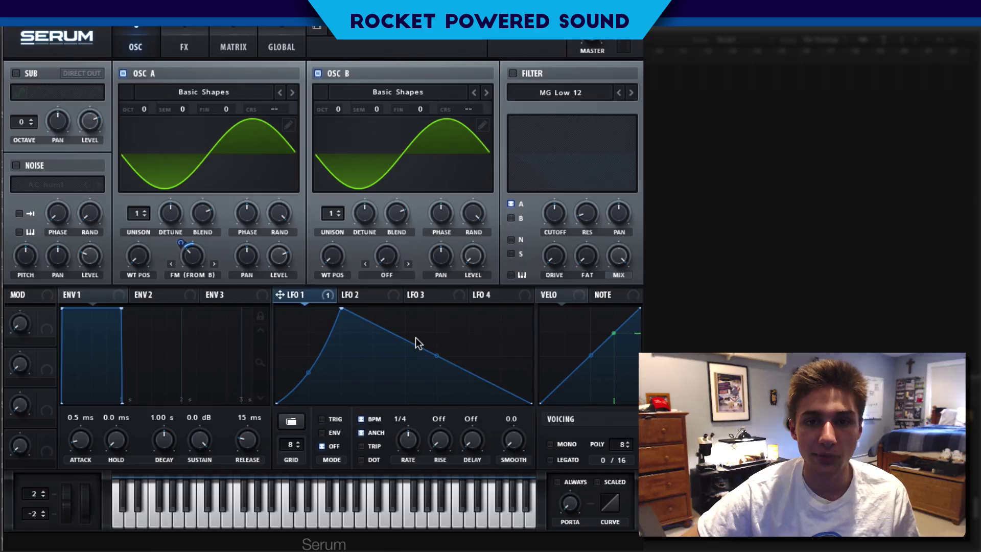
left_click_drag(440, 357, 428, 372)
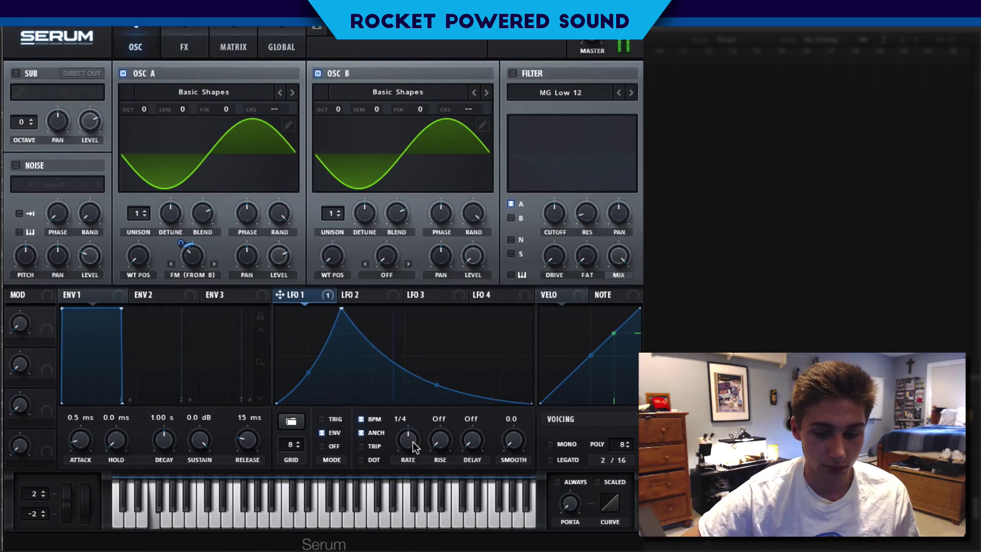
left_click_drag(413, 447, 394, 440)
left_click_drag(244, 441, 248, 430)
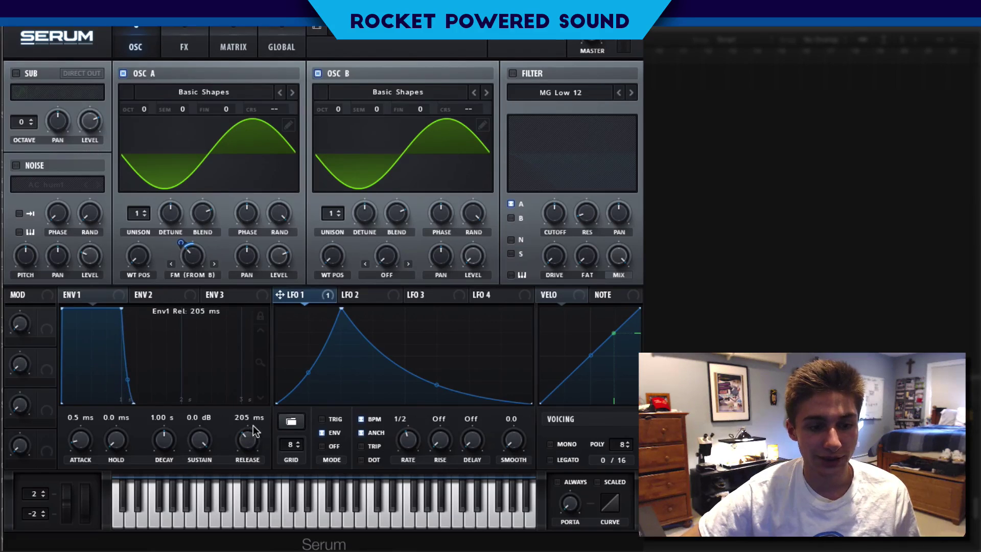
Step: Set Env 1 release to 307 ms, transpose oscillator B +2 octaves, and reassign LFO 1 to A's FM
left_click(108, 298)
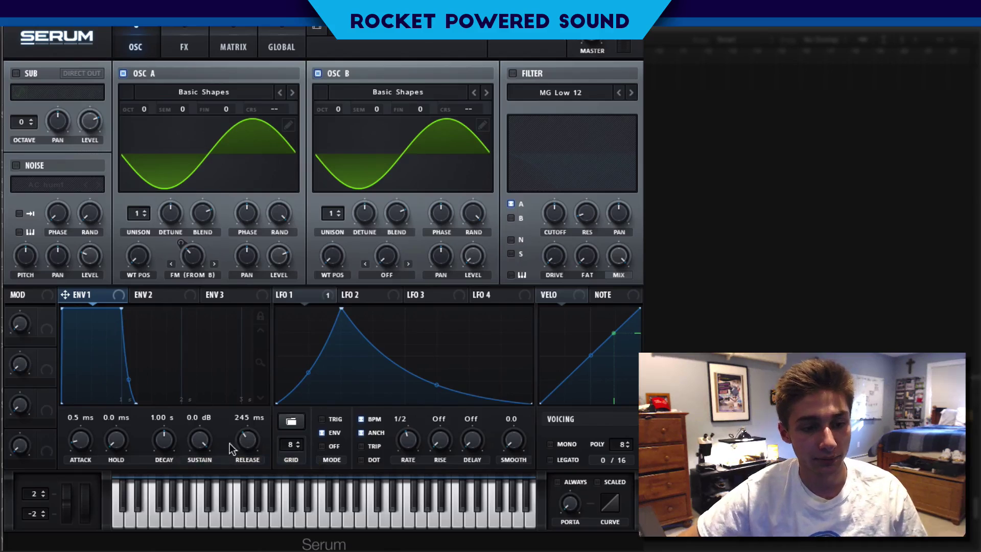
left_click_drag(255, 454, 253, 446)
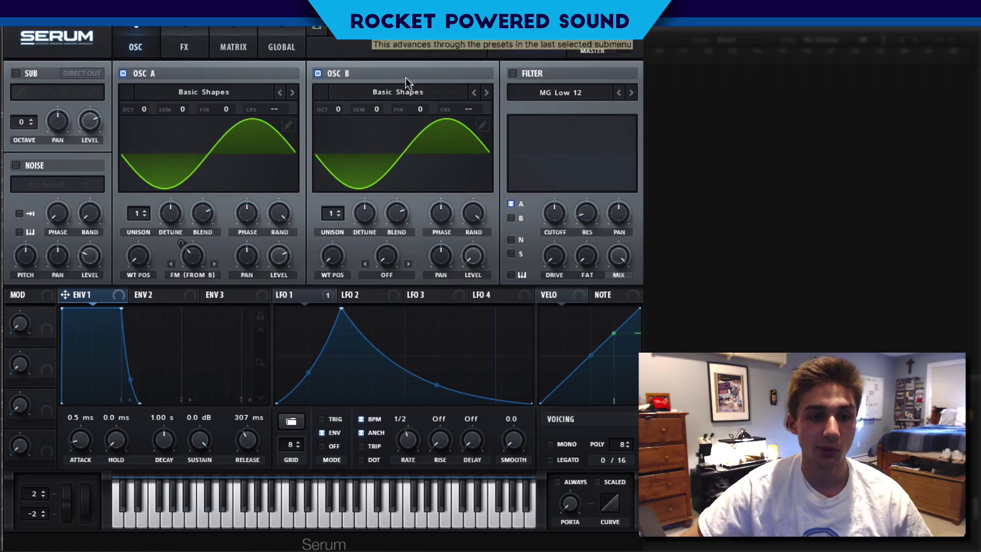
left_click_drag(332, 112, 347, 78)
left_click_drag(315, 299, 178, 248)
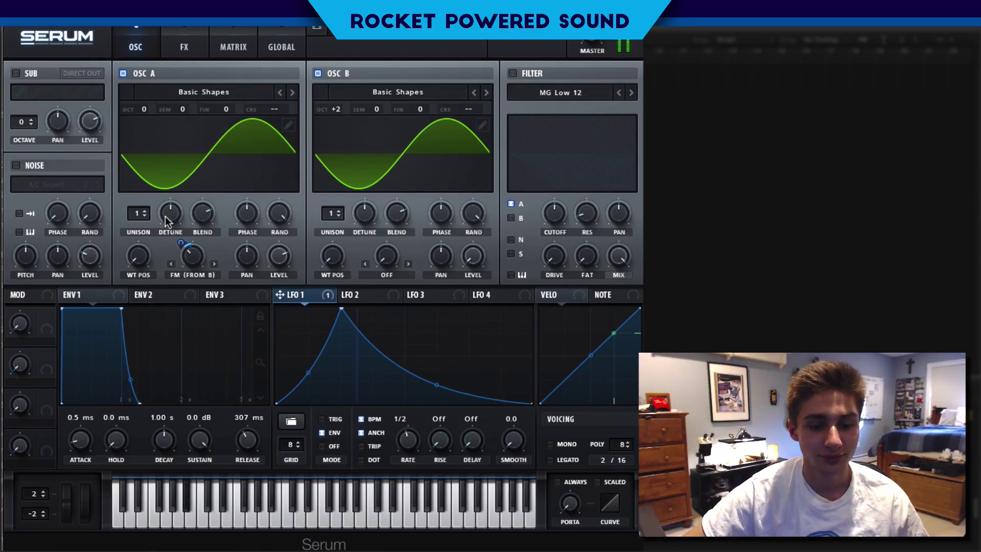
Step: Give oscillator A 6 unison voices with detune lowered to about 0.03
left_click_drag(138, 213, 142, 156)
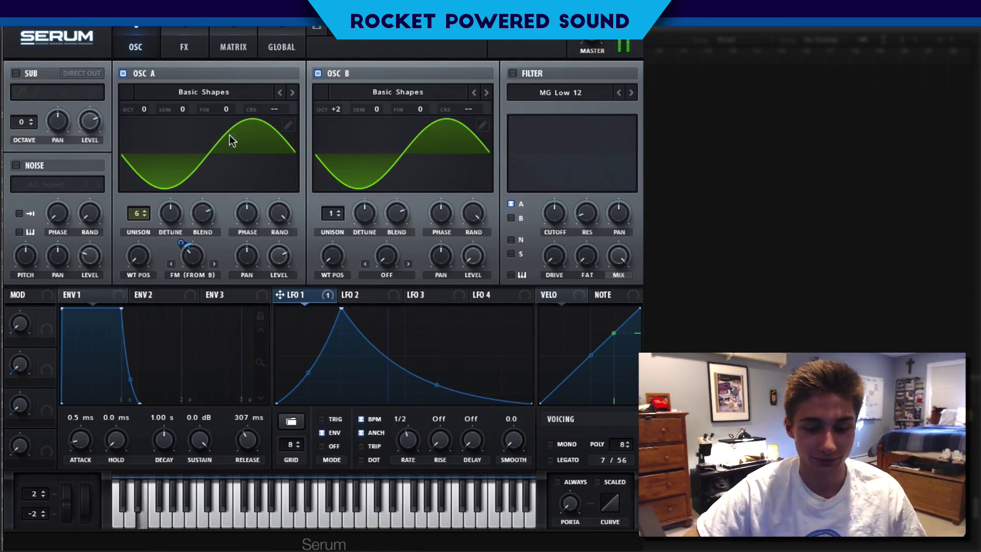
left_click_drag(149, 204, 132, 236)
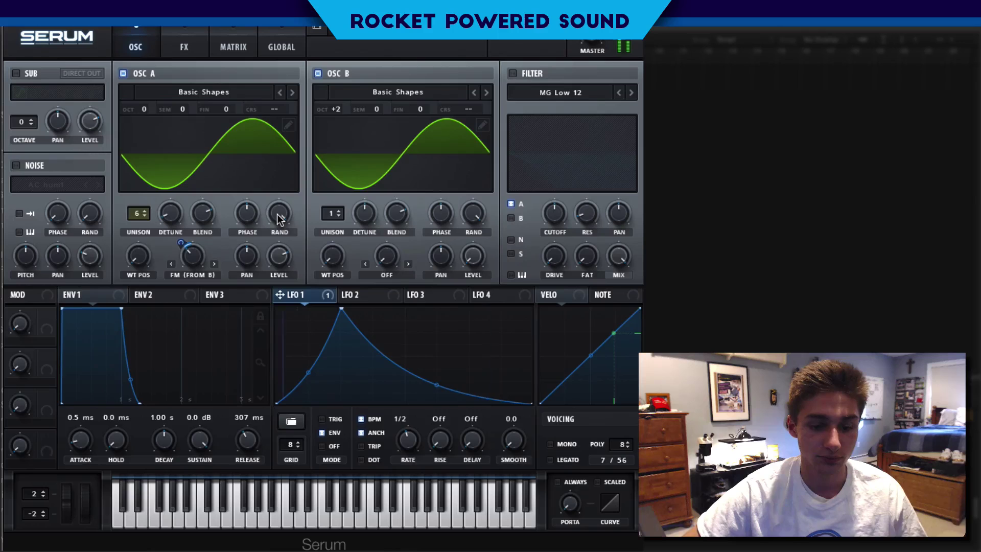
mouse_move(277, 213)
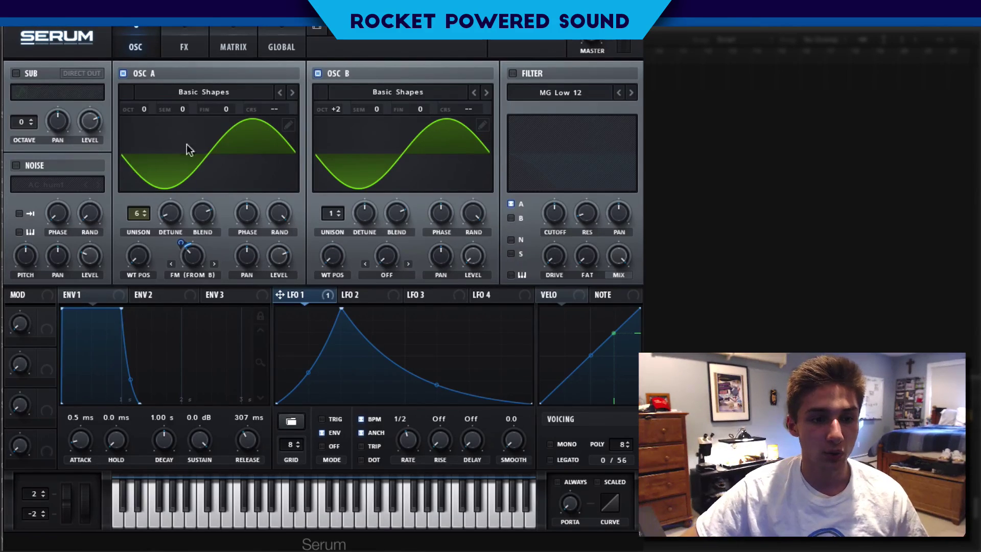
Step: Set random phase to 24% on A and 0% on B, Env 1 attack 1.8 ms, and enable the filter
mouse_move(289, 215)
left_mouse_down()
mouse_move(240, 290)
mouse_move(244, 340)
left_mouse_up()
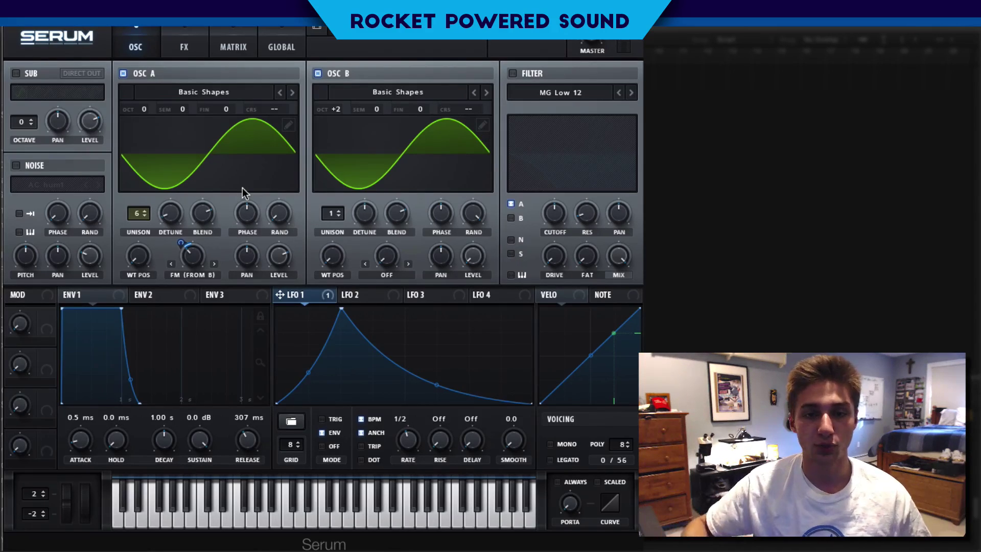
left_click_drag(483, 225, 462, 383)
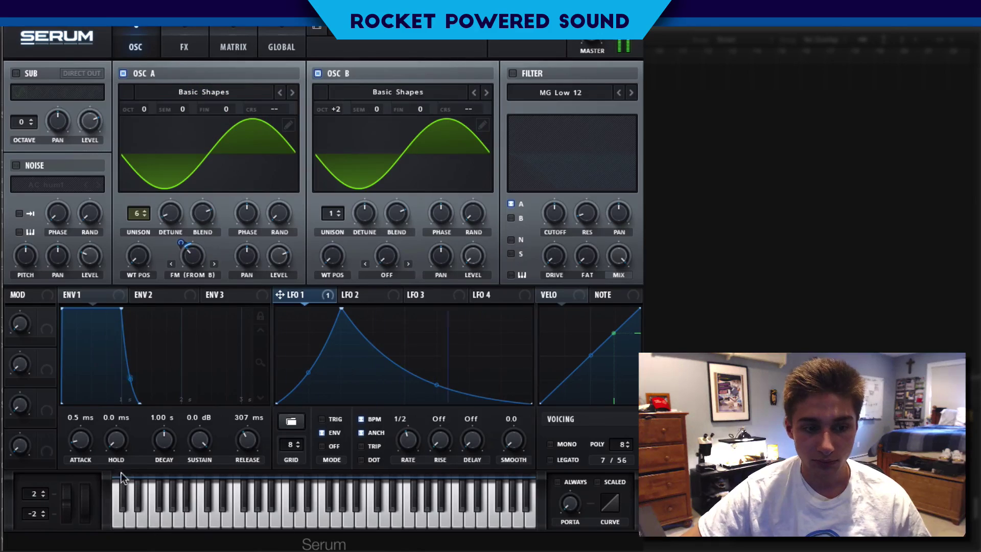
left_click_drag(80, 440, 80, 435)
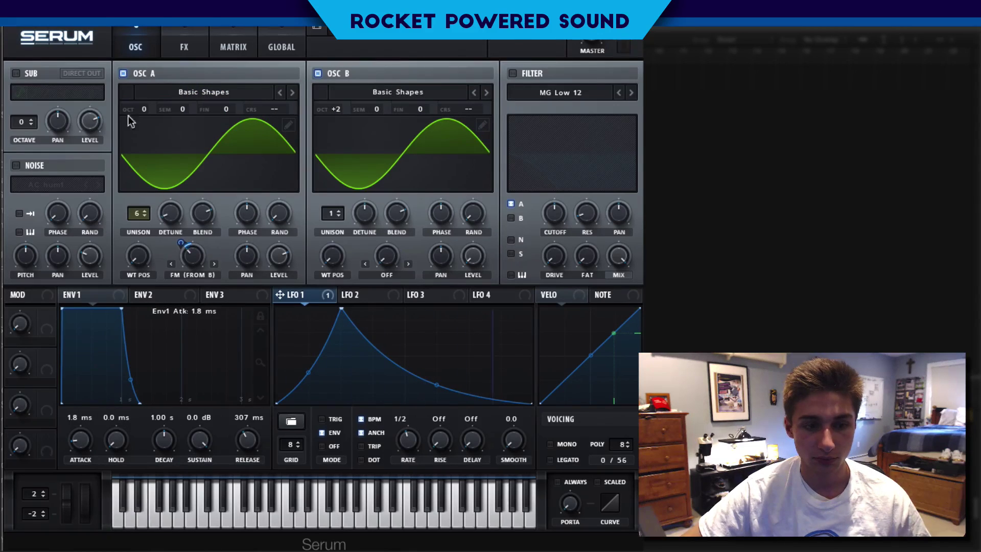
left_click(530, 77)
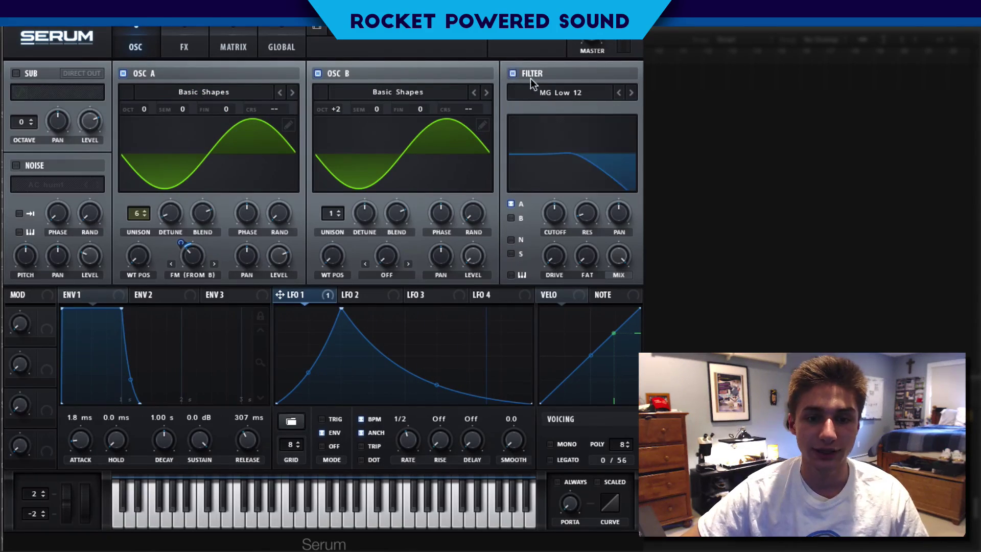
Step: Switch the filter type to Low 18 with cutoff at 126 Hz
left_click(566, 94)
mouse_move(562, 108)
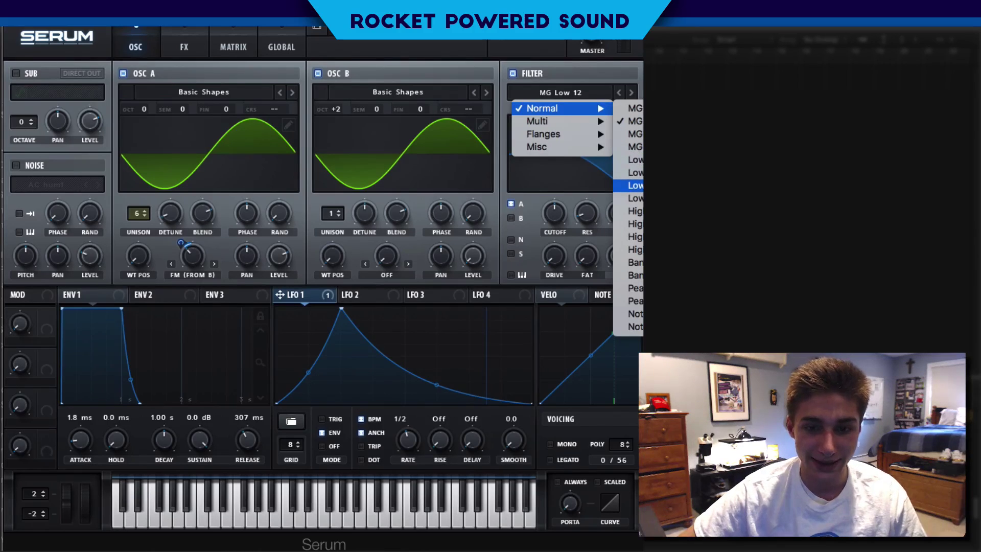
left_click(557, 263)
left_click_drag(556, 213, 521, 223)
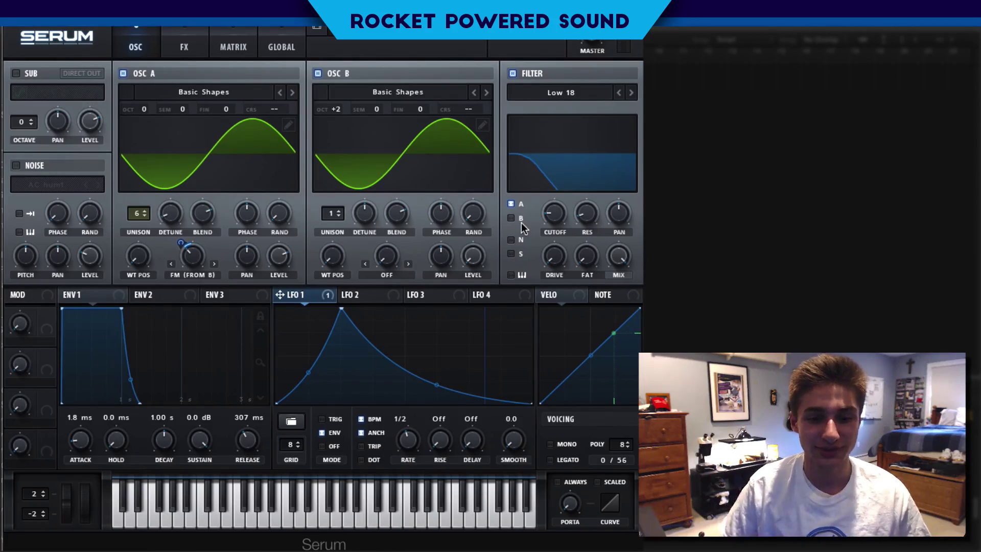
Step: Make LFO 1 modulate filter cutoff and lower oscillator A's level to 45%
left_click_drag(309, 298, 510, 196)
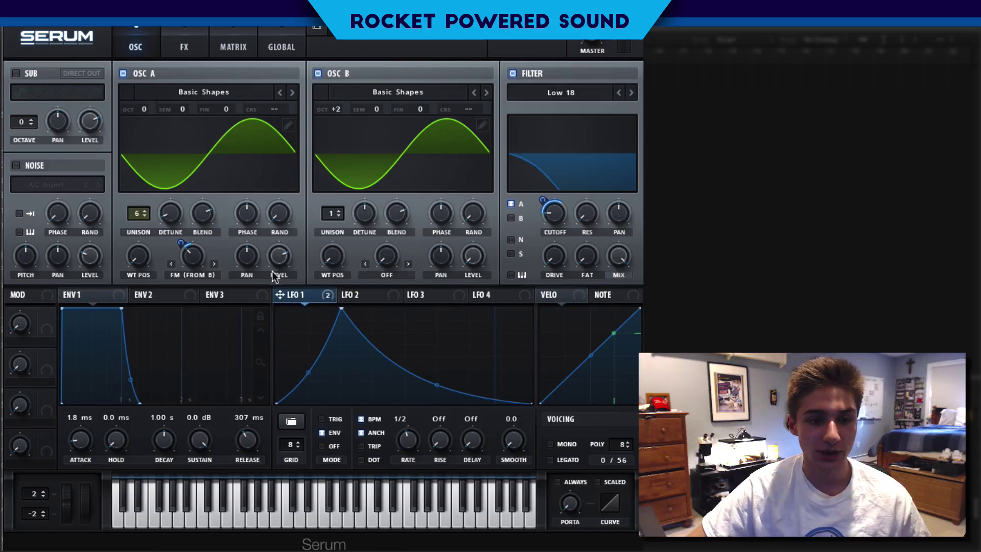
mouse_move(276, 255)
left_mouse_down()
mouse_move(232, 296)
mouse_move(376, 319)
mouse_move(466, 375)
mouse_move(288, 391)
mouse_move(317, 372)
mouse_move(307, 403)
mouse_move(381, 385)
mouse_move(559, 379)
mouse_move(323, 403)
mouse_move(283, 321)
mouse_move(276, 263)
left_mouse_up()
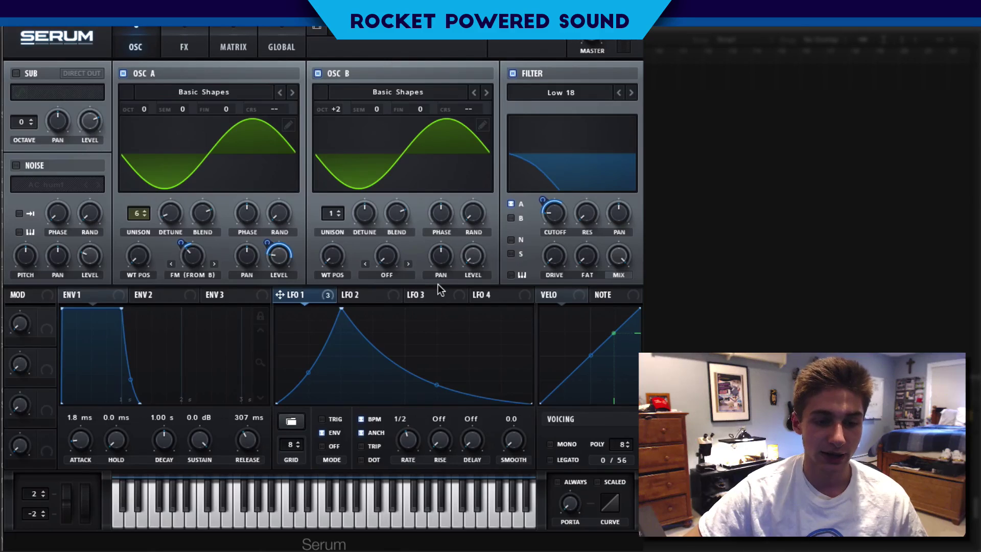
left_click(284, 259)
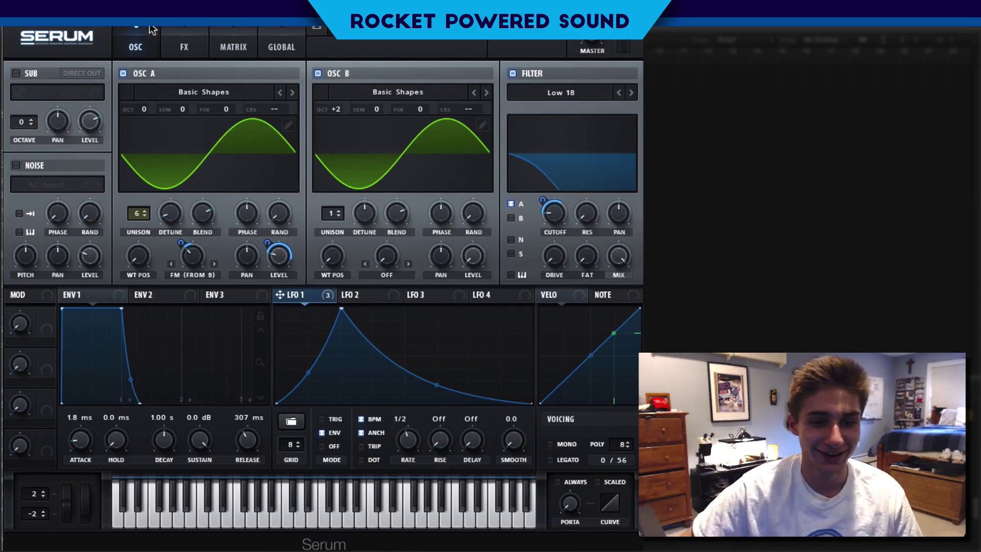
Step: Enable Distortion on the FX page, move it first in the chain, and set drive to about 96%
left_click(166, 33)
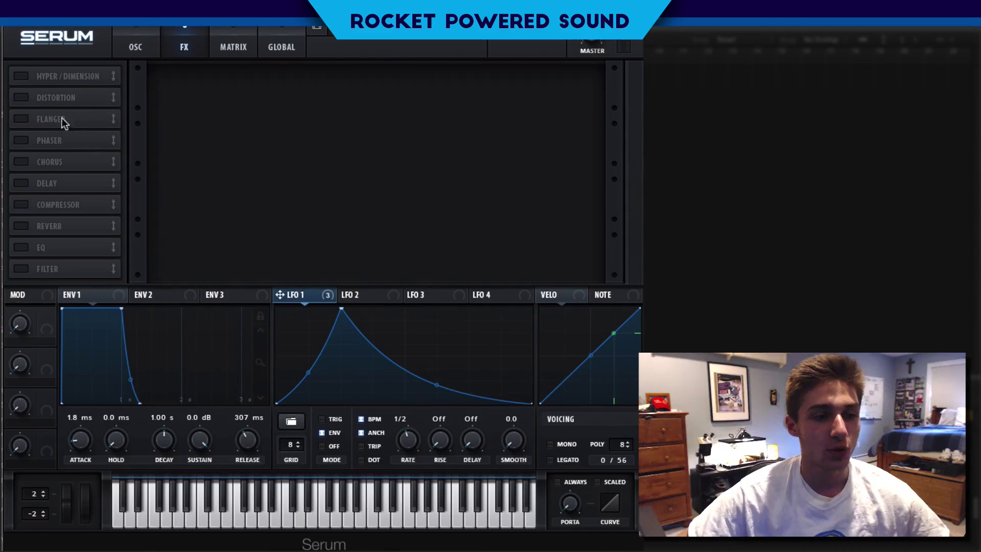
left_click(23, 98)
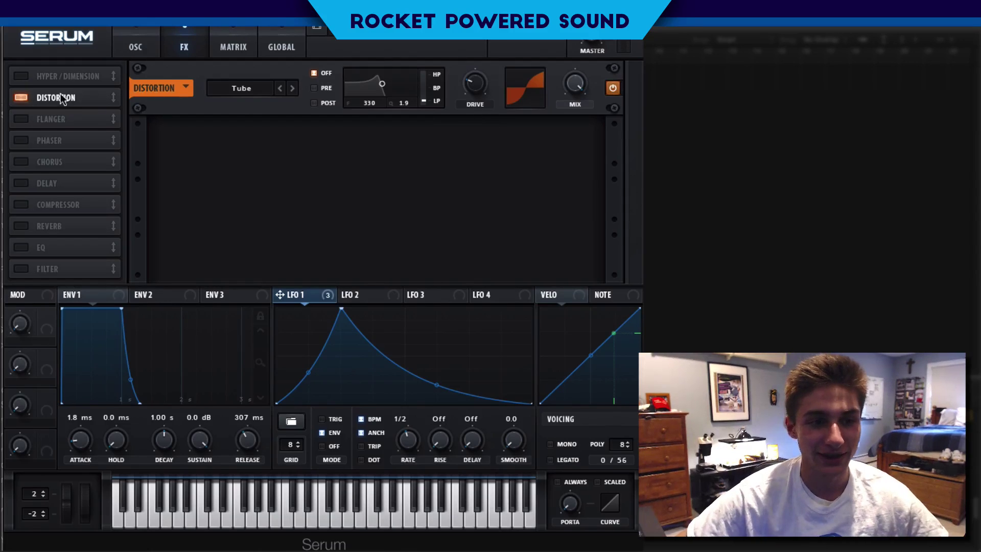
left_click_drag(60, 95, 70, 78)
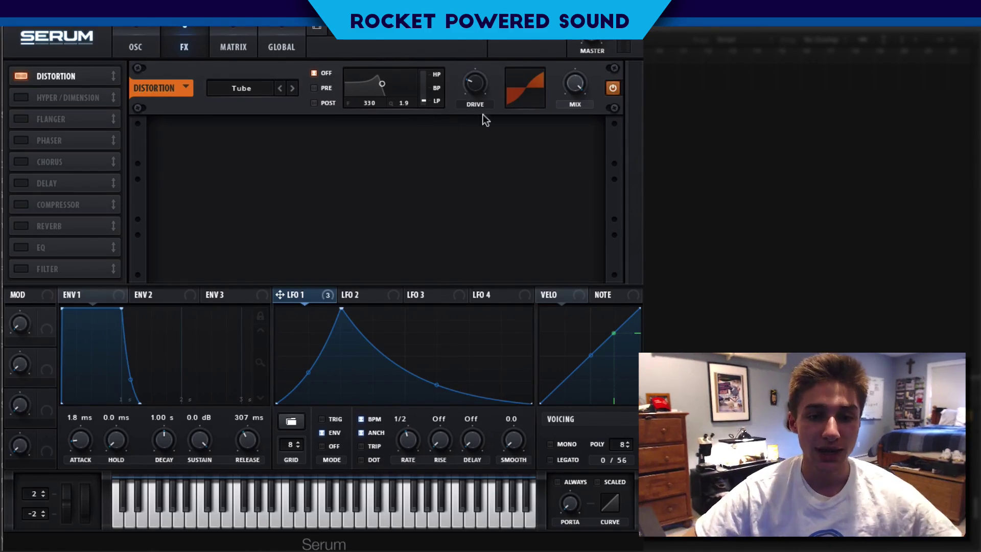
mouse_move(476, 90)
left_click_drag(475, 89, 485, 31)
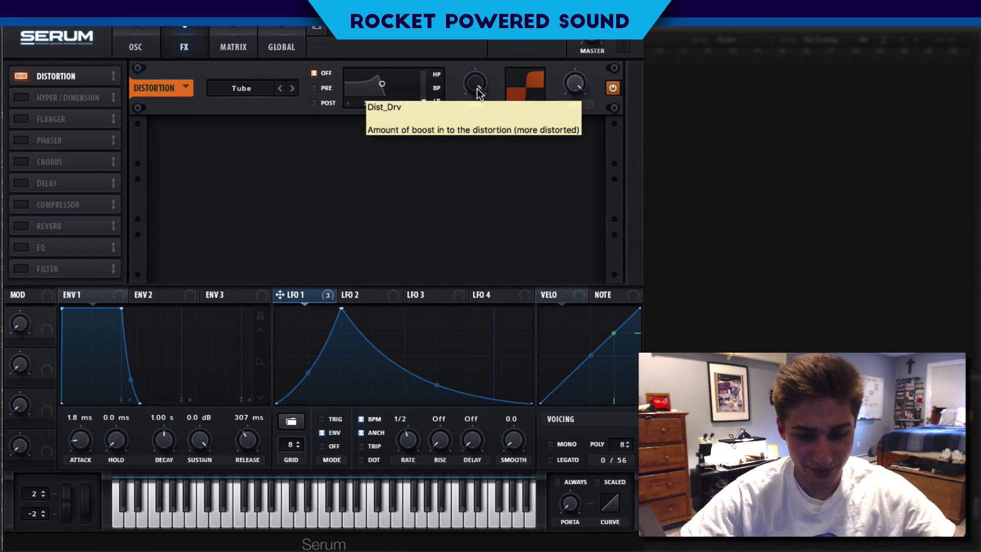
left_click_drag(476, 88, 462, 82)
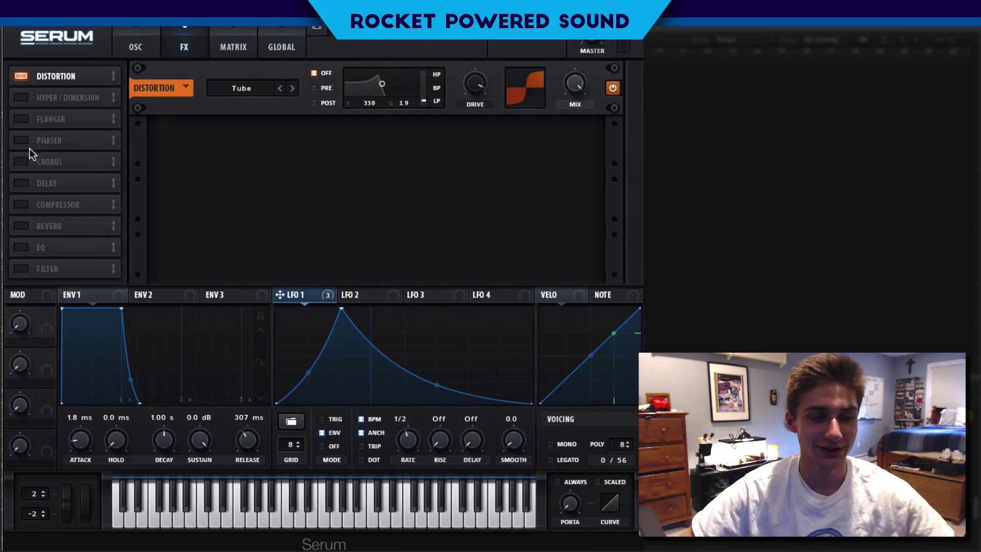
Step: Enable the FX Filter as second effect, set to MG Low 24 with cutoff at 486 Hz
left_click(29, 268)
left_click_drag(100, 268, 105, 103)
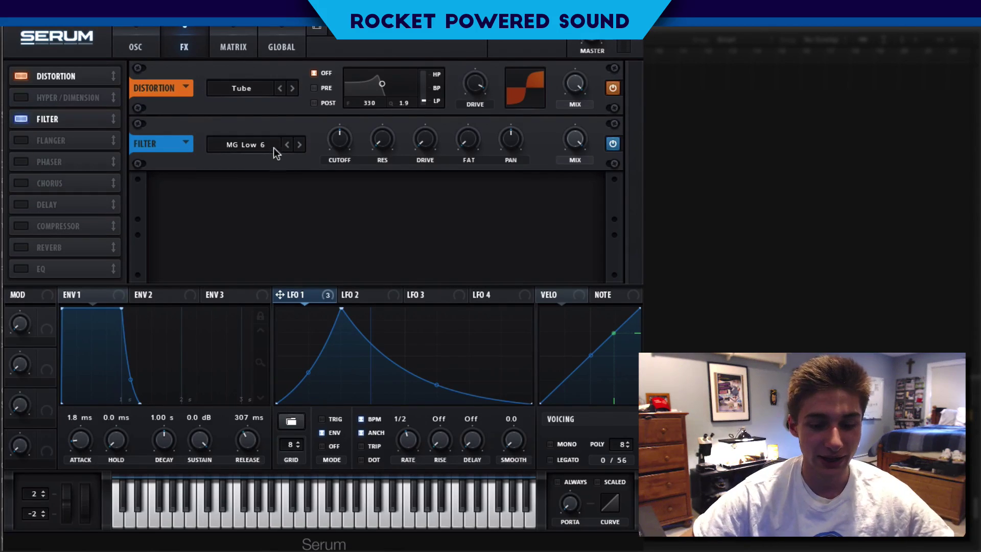
left_click(262, 145)
mouse_move(276, 161)
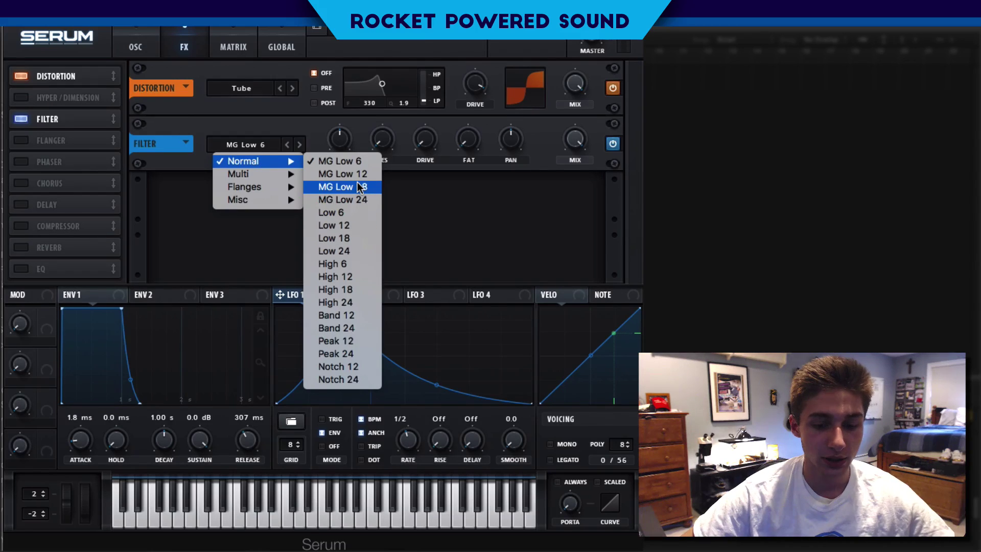
left_click(361, 200)
mouse_move(352, 148)
scroll(331, 149, "down", 5)
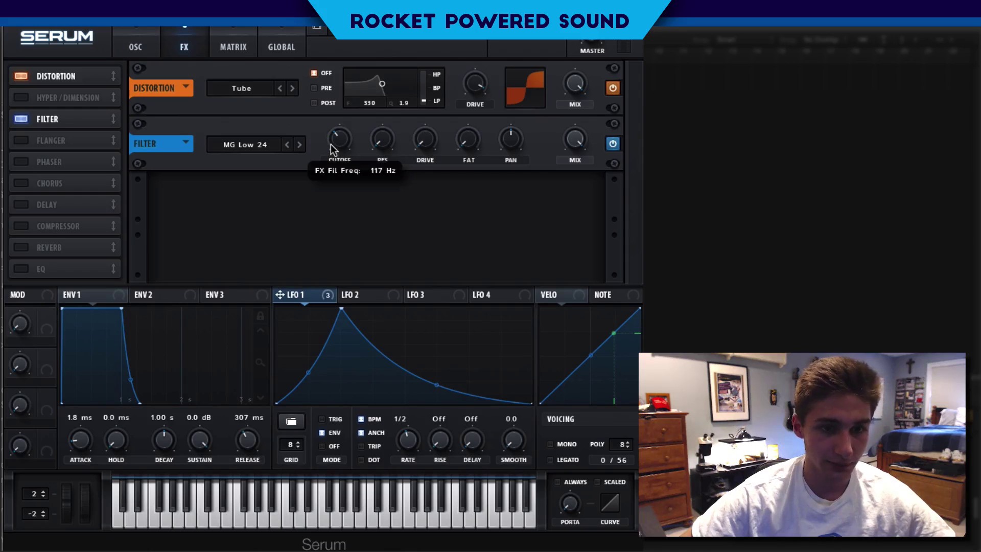
mouse_move(336, 145)
left_mouse_down()
mouse_move(350, 105)
mouse_move(328, 124)
mouse_move(342, 90)
mouse_move(328, 132)
mouse_move(321, 128)
mouse_move(351, 137)
mouse_move(337, 138)
left_mouse_up()
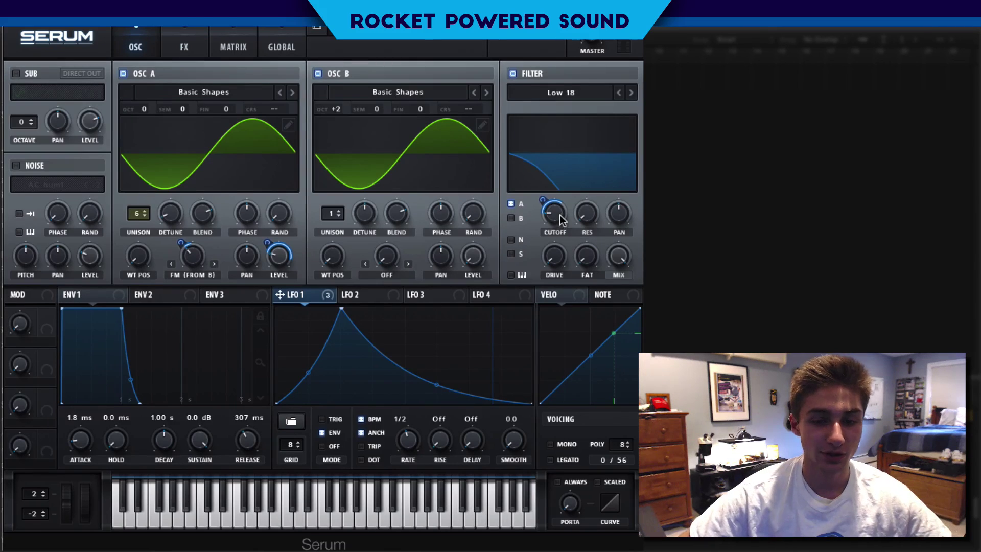
Step: Assign LFO 1 to modulate the effect filter cutoff and adjust its modulation depth
left_click(194, 39)
left_click_drag(322, 295, 333, 145)
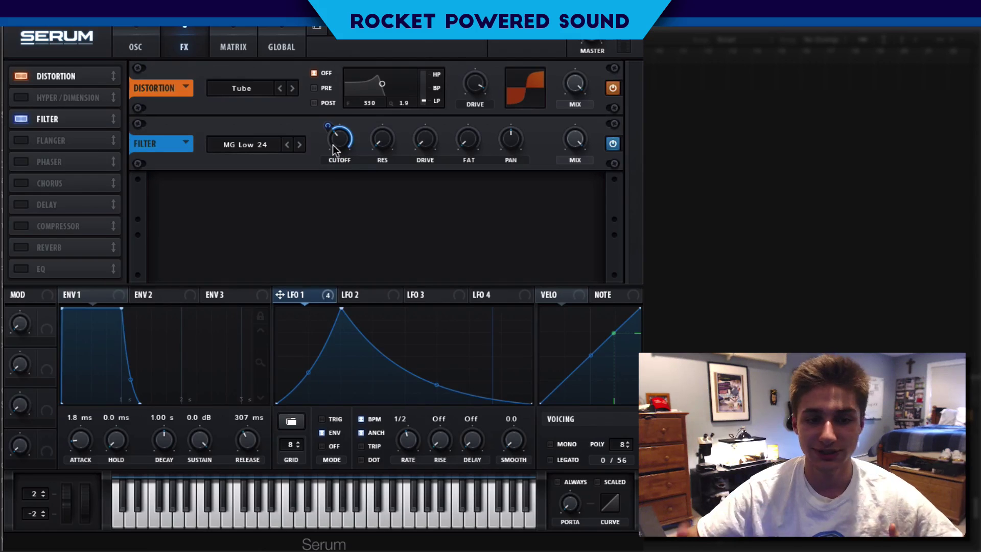
mouse_move(327, 121)
left_click_drag(328, 121, 308, 105)
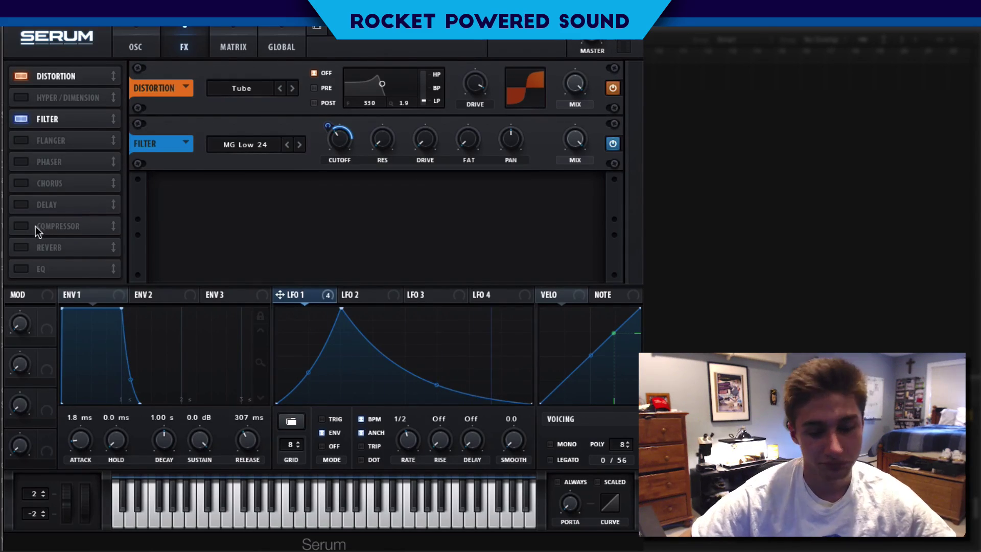
Step: Enable Hyper/Dimension right after the Filter and set the Hyper mix to 18%
left_click(27, 99)
left_click_drag(29, 100, 48, 130)
left_click_drag(403, 193, 362, 245)
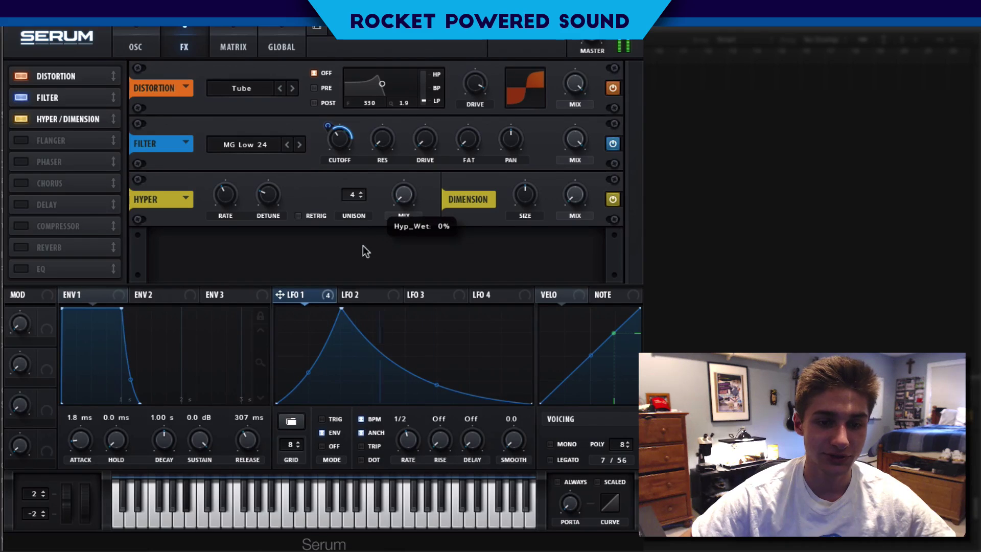
Step: Set the Dimension size to 0% and the Dimension mix to 38%
left_click_drag(525, 195, 498, 239)
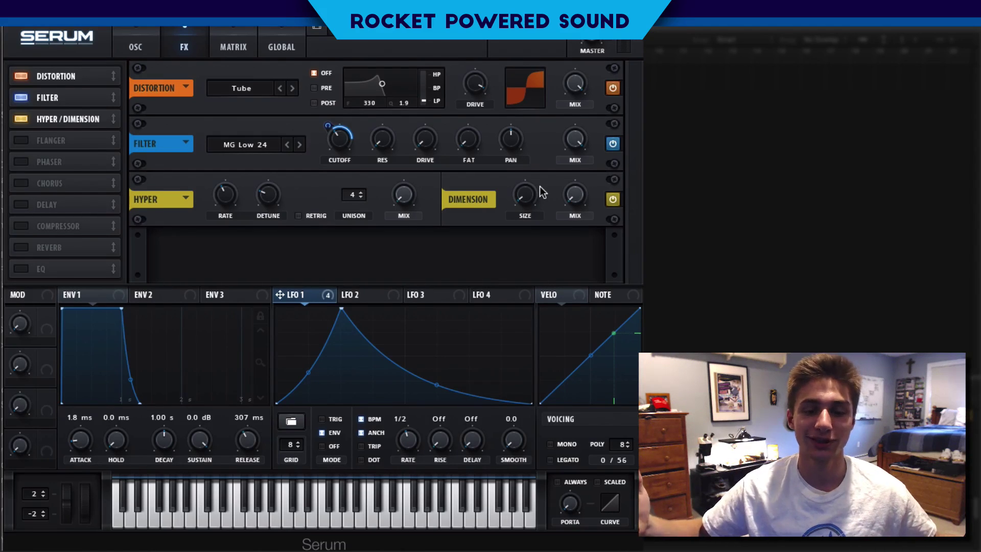
mouse_move(524, 196)
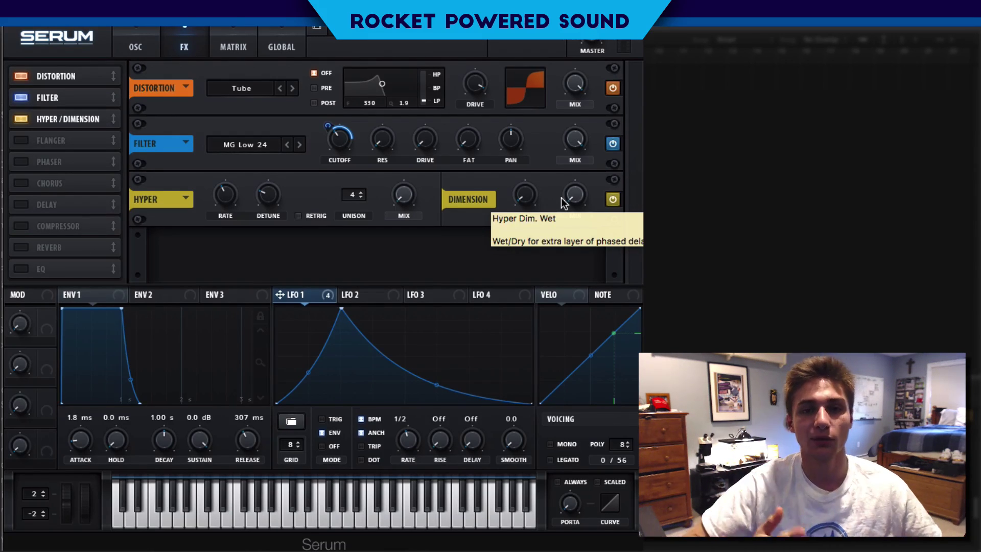
left_click_drag(564, 202, 578, 115)
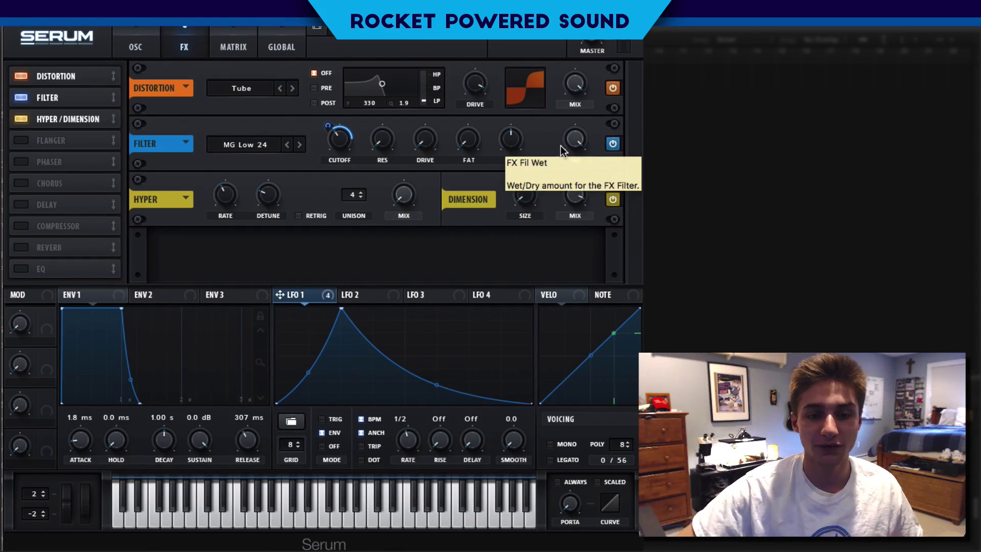
left_click_drag(525, 194, 557, 163)
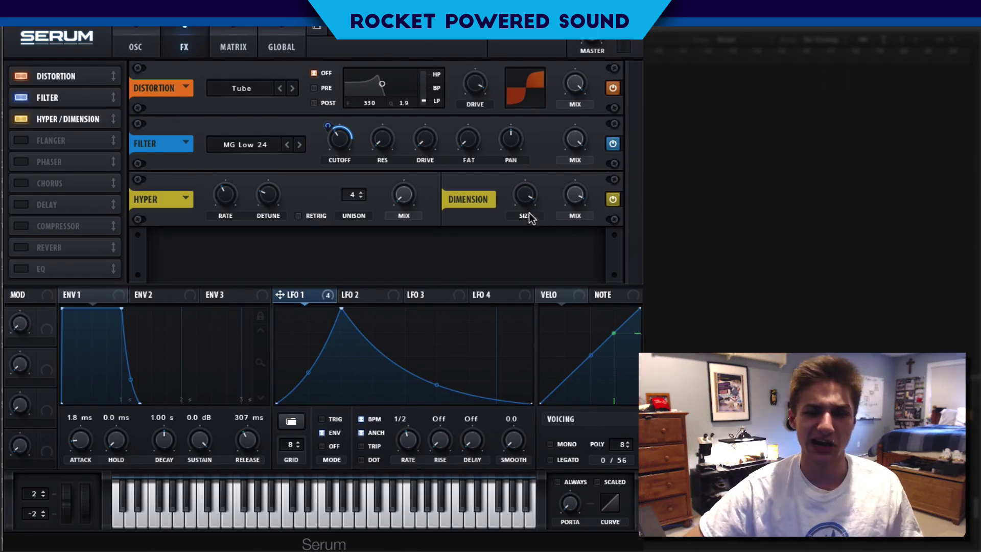
left_click_drag(525, 196, 467, 292)
left_click_drag(574, 195, 525, 255)
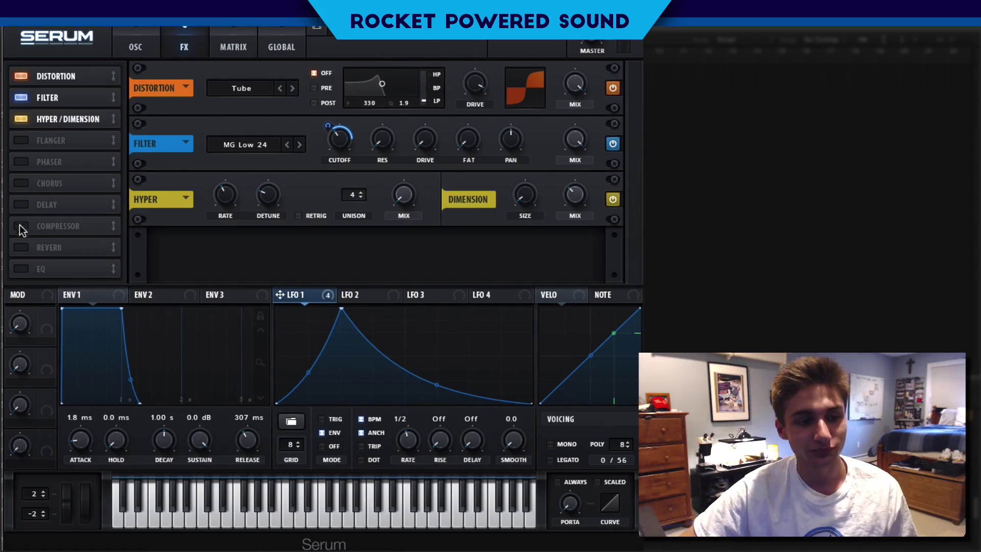
Step: Enable the Hall reverb in fourth place and turn its wet mix down
left_click(22, 245)
left_click_drag(47, 243, 58, 137)
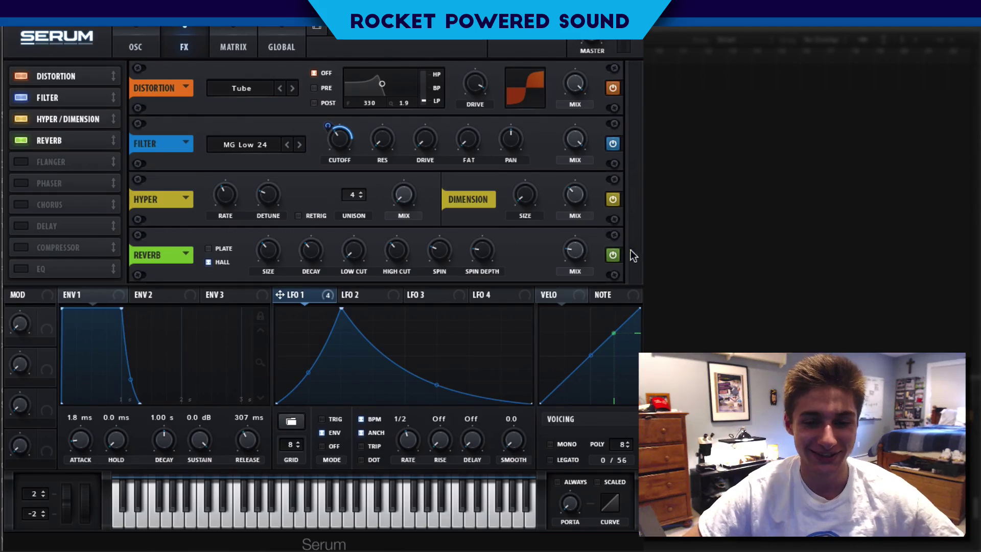
left_click_drag(587, 254, 580, 260)
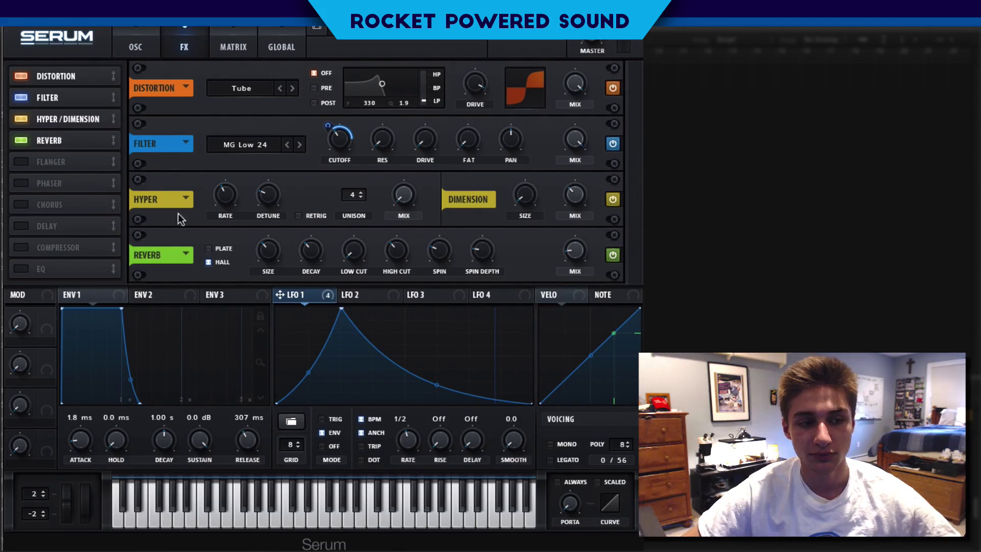
mouse_move(267, 251)
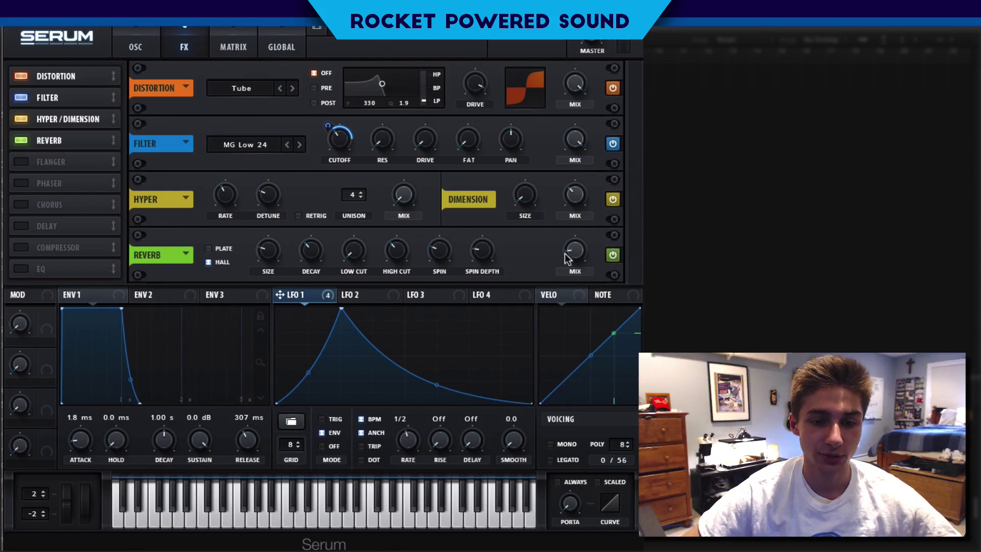
mouse_move(573, 243)
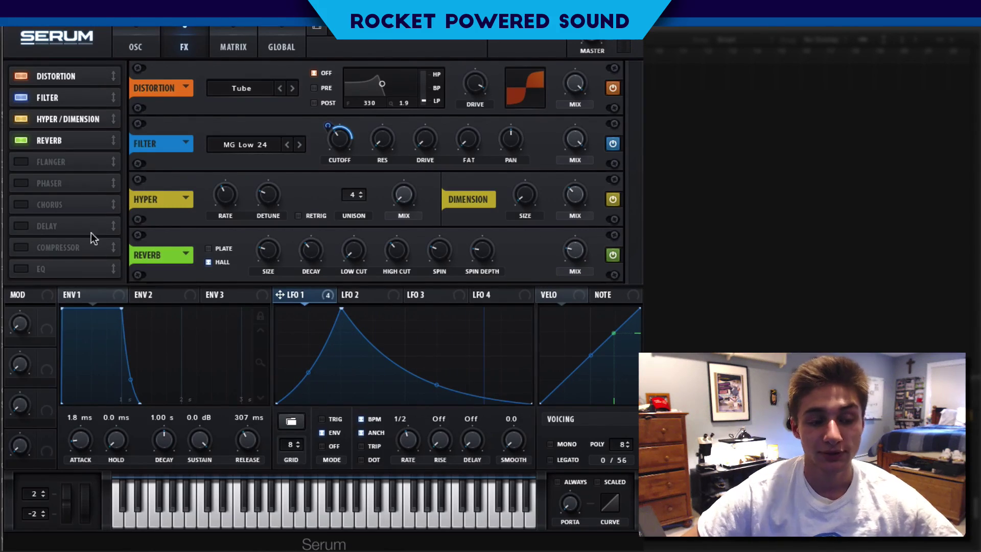
Step: Add the EQ fifth: low gain -8.4 dB, high band boosted at 3296 Hz; return to oscillators
left_click_drag(70, 270, 70, 162)
left_click_drag(296, 250, 238, 250)
left_click_drag(541, 254, 542, 247)
left_click_drag(455, 253, 462, 252)
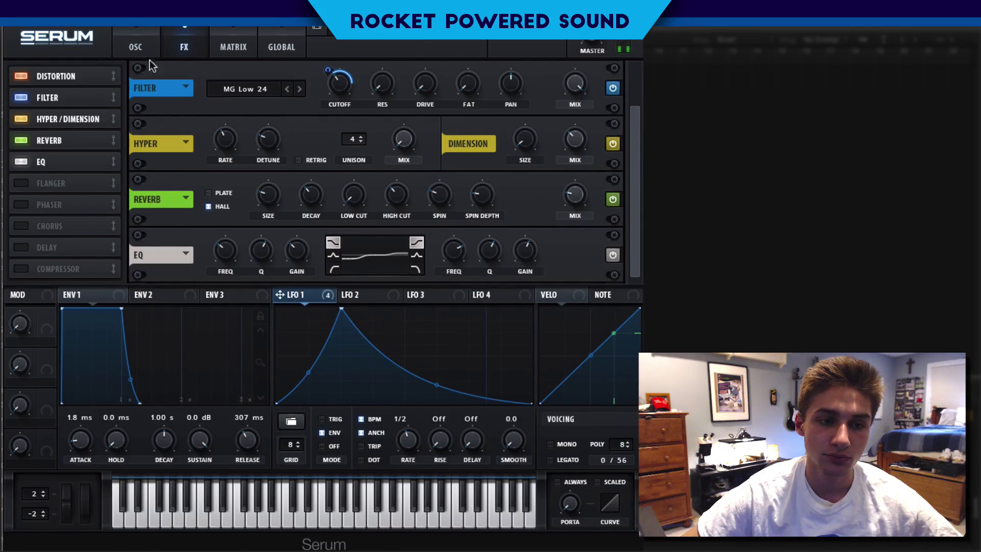
left_click(137, 47)
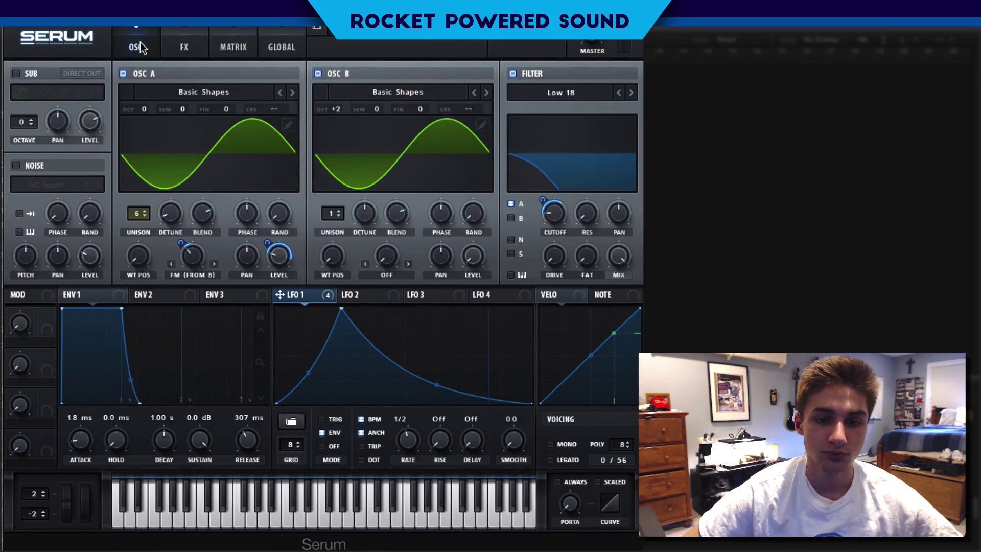